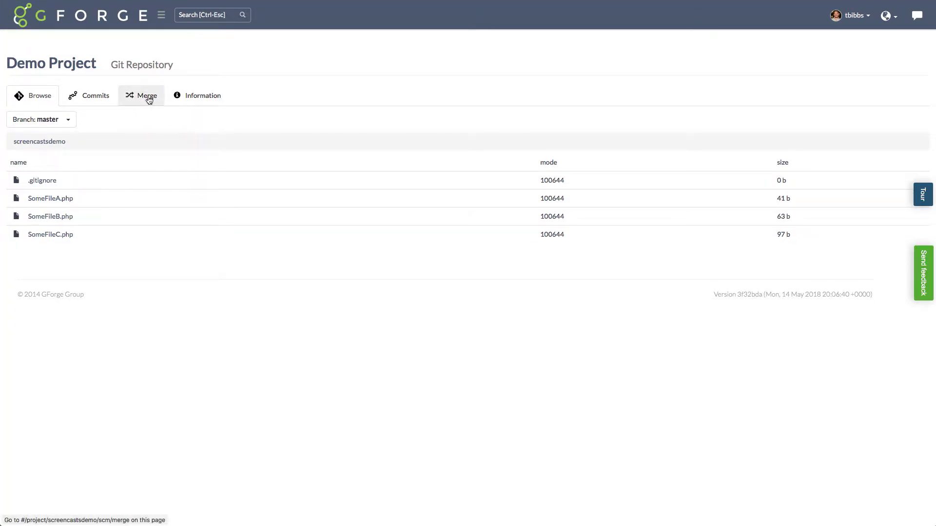
Check the merge status from trivial-fix-#31099 to DEV in the project's Git repository.
left_click(147, 97)
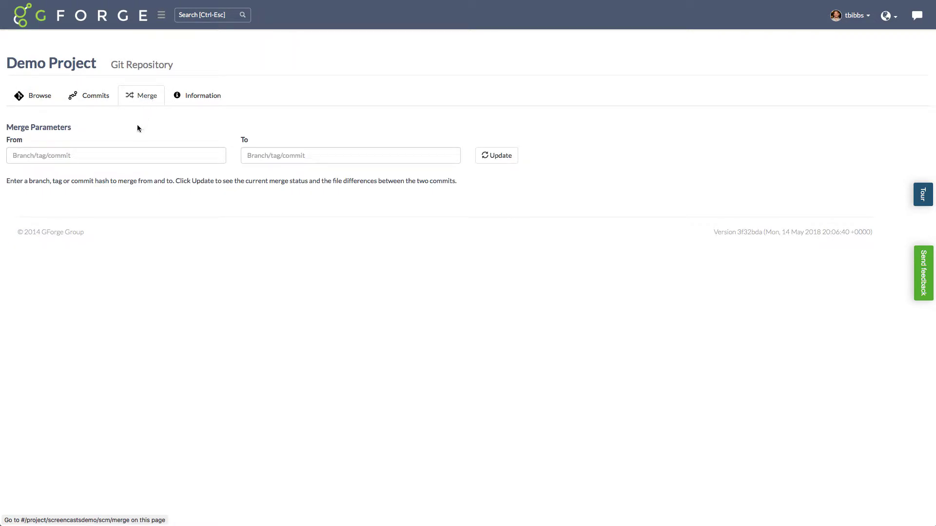
left_click(130, 154)
type("trivial-fix-#31099")
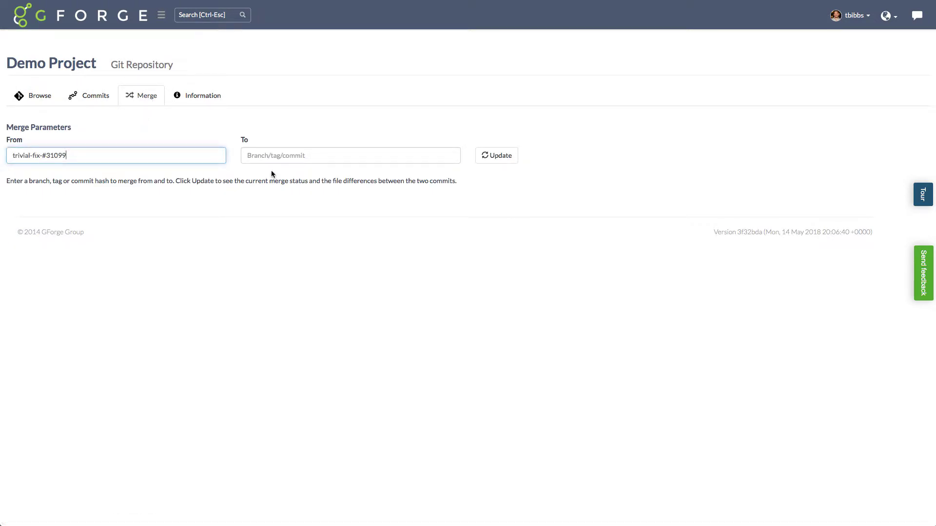
left_click(275, 156)
type("DEV")
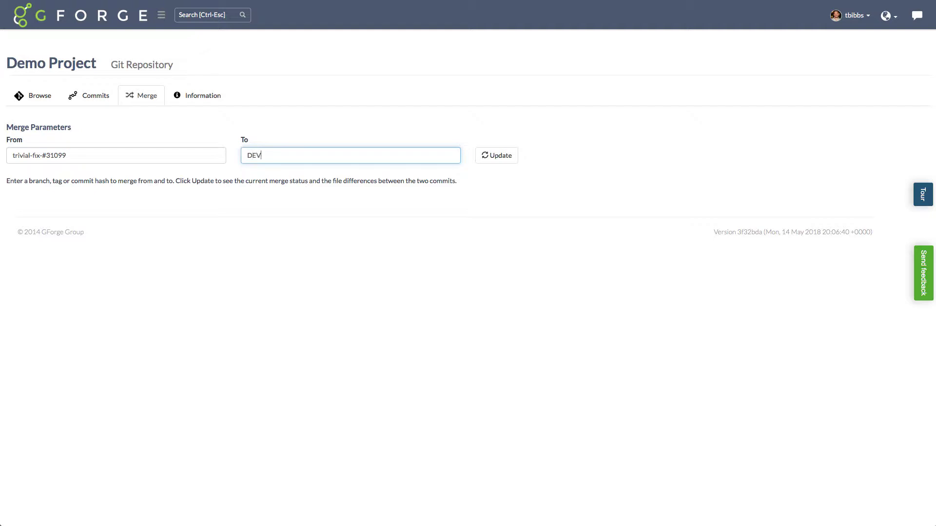
left_click(486, 158)
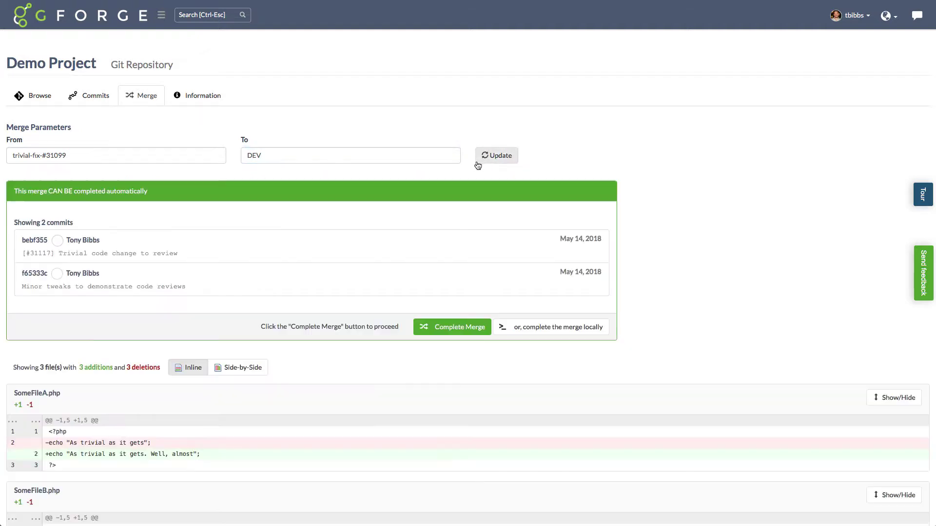
Review the commits and file differences of the merge, and open the repository's information page.
scroll(449, 193, "down", 3)
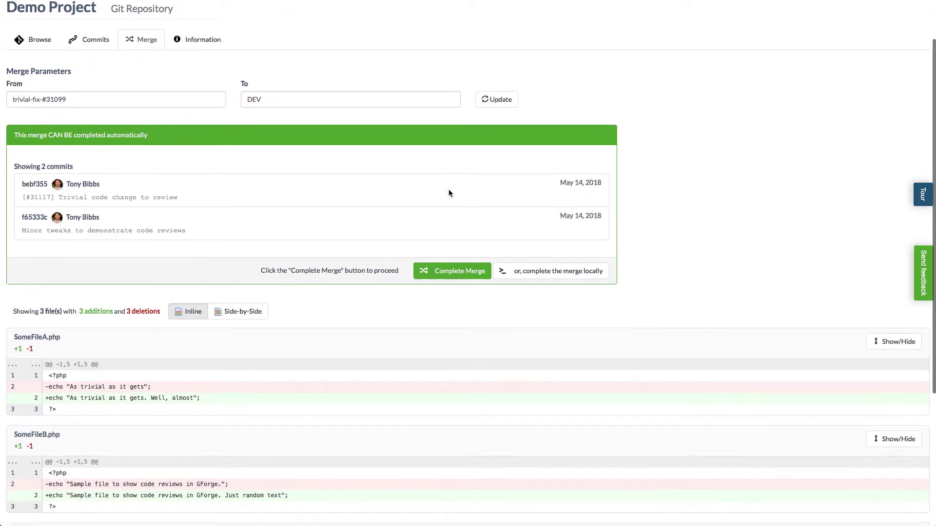
scroll(448, 193, "down", 1)
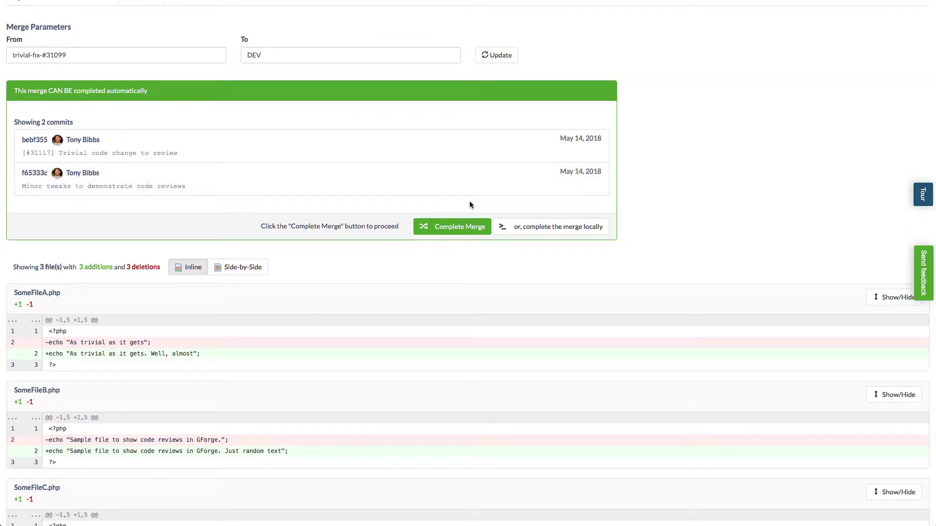
scroll(650, 210, "down", 1)
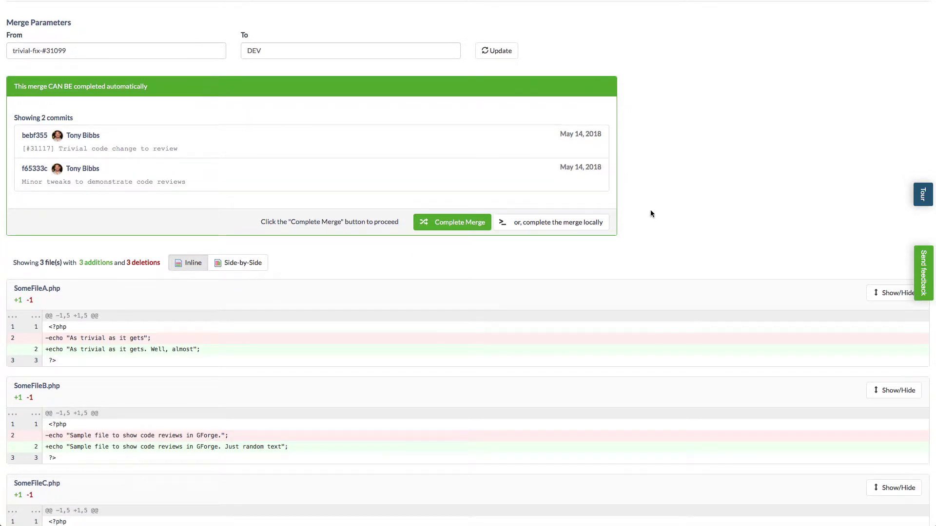
scroll(650, 211, "up", 5)
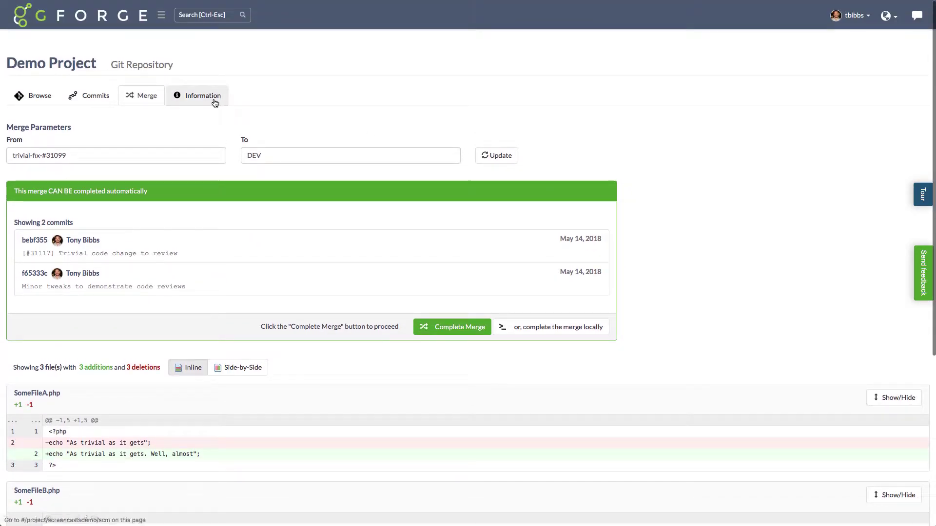
left_click(206, 98)
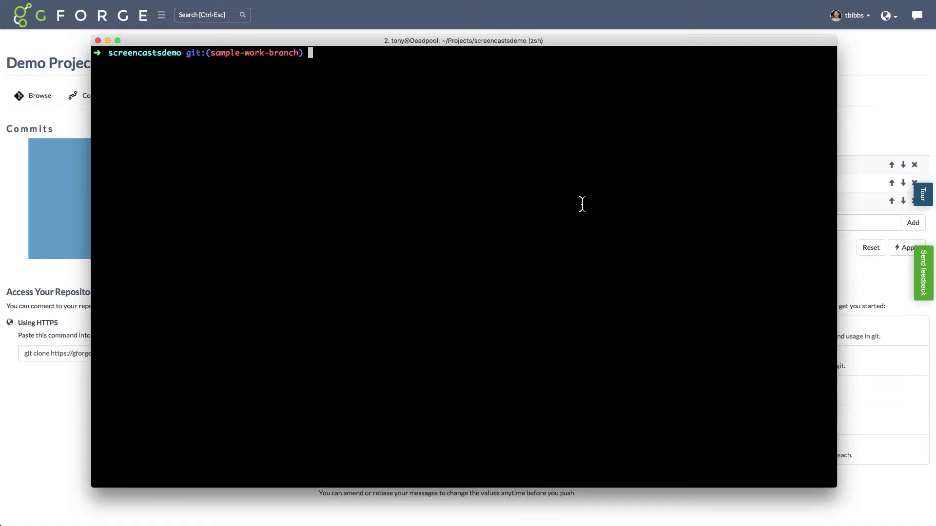
type("git commit -a -m \"[#3")
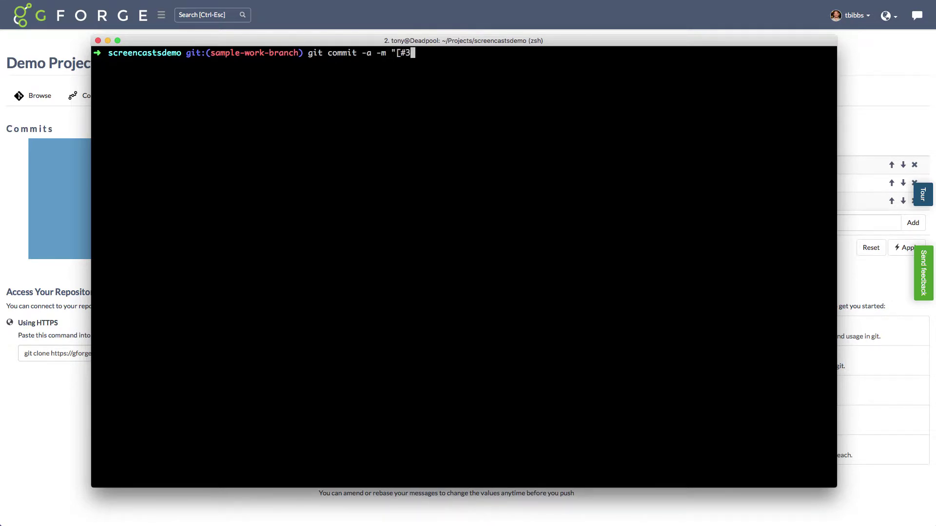
type("1117] Some message ")
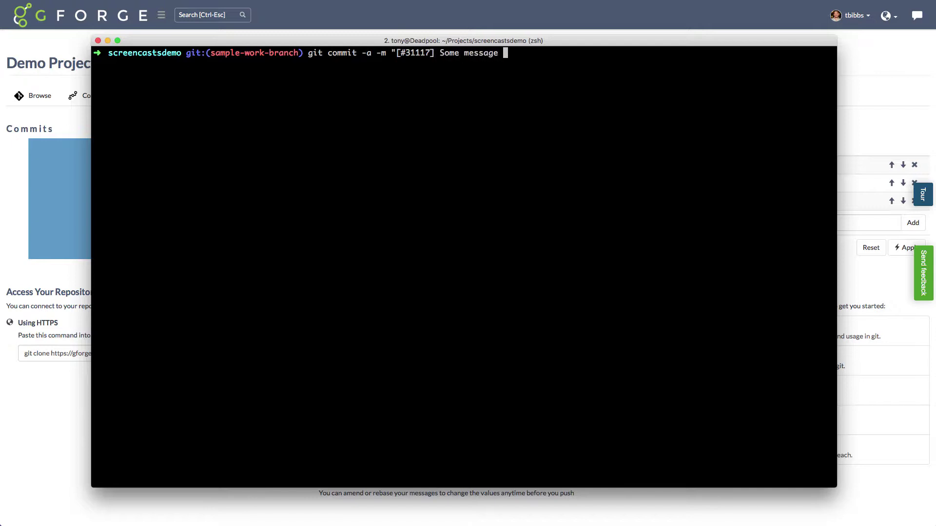
type("here\"")
key("ctrl+u")
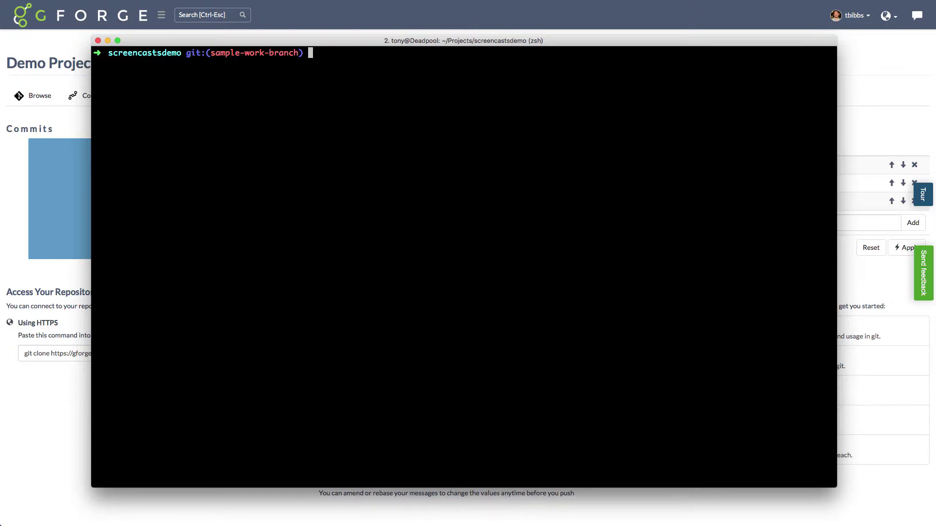
In the terminal, enter the git checkout command that creates the branch sample-bugfix-#31117.
type("git checkout -b sample-bugfix-#31117")
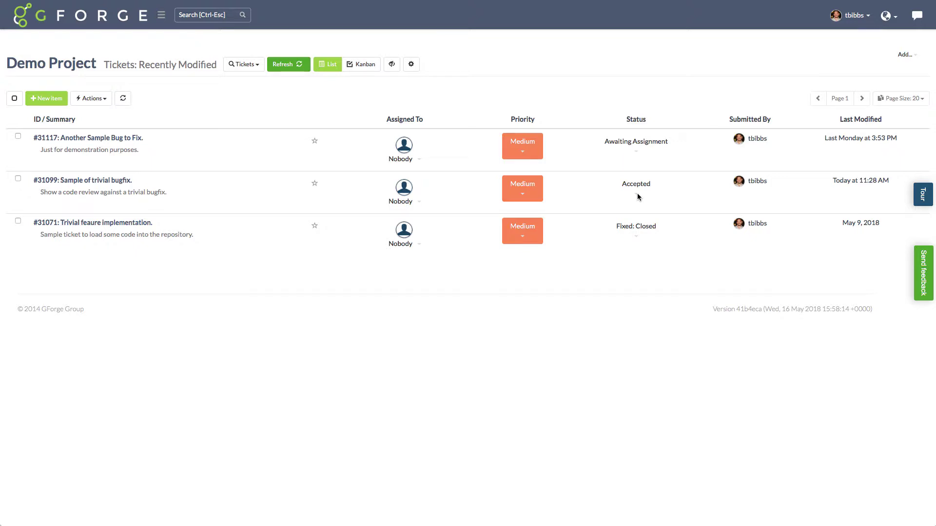
Set the status of ticket #31099 to Needs Merge in the GForge ticket list.
left_click(636, 193)
left_click(642, 237)
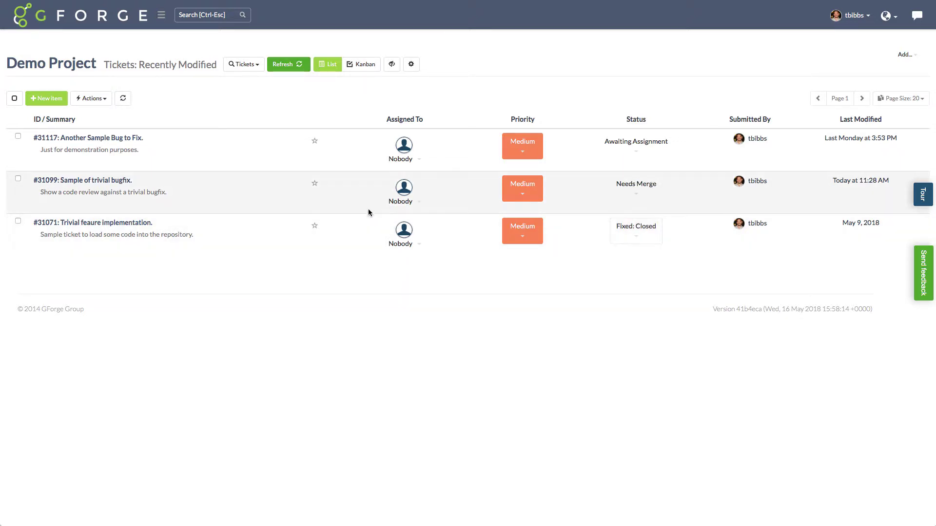
Open ticket #31099 and check its merge status from trivial-fix-#31099 to DEV.
left_click(116, 181)
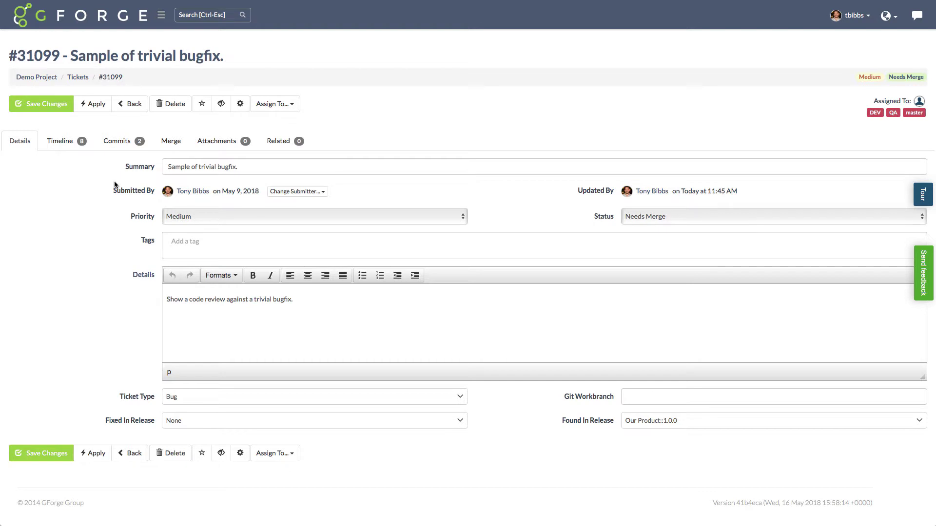
left_click(174, 143)
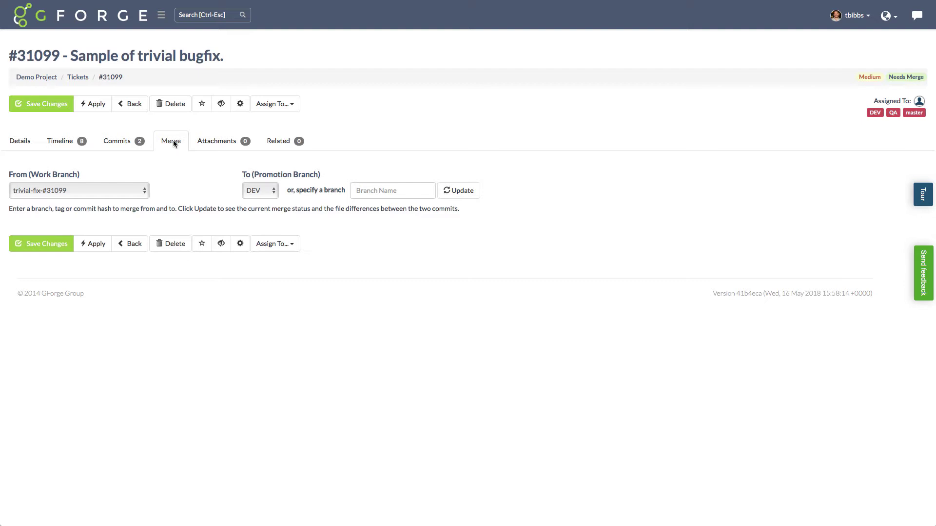
left_click(456, 193)
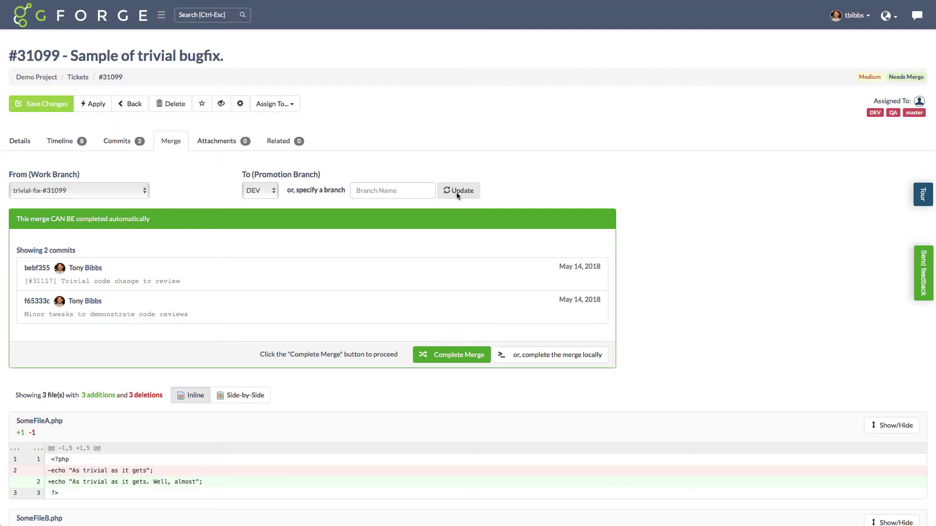
Show the file differences side by side and add the comment "Yeah, that's pretty trivial" to the changed line in SomeFileA.php.
scroll(684, 242, "down", 6)
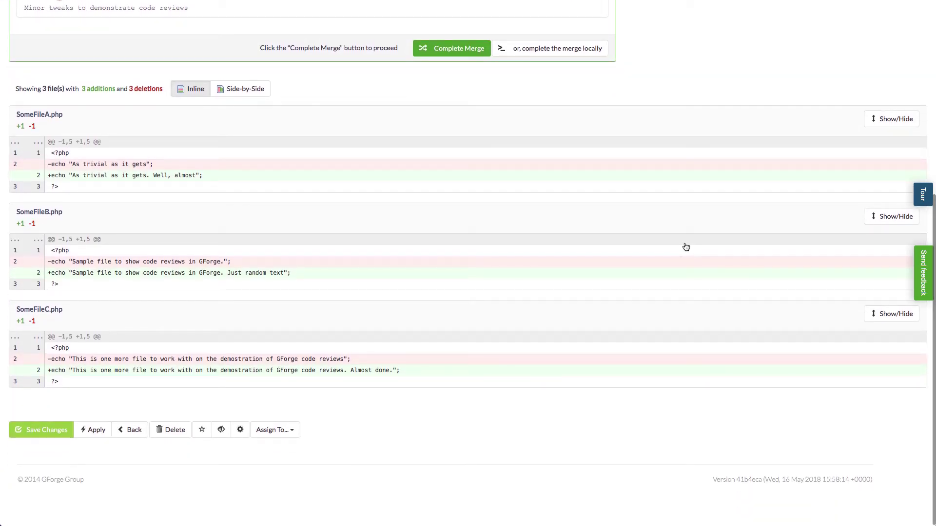
left_click(253, 97)
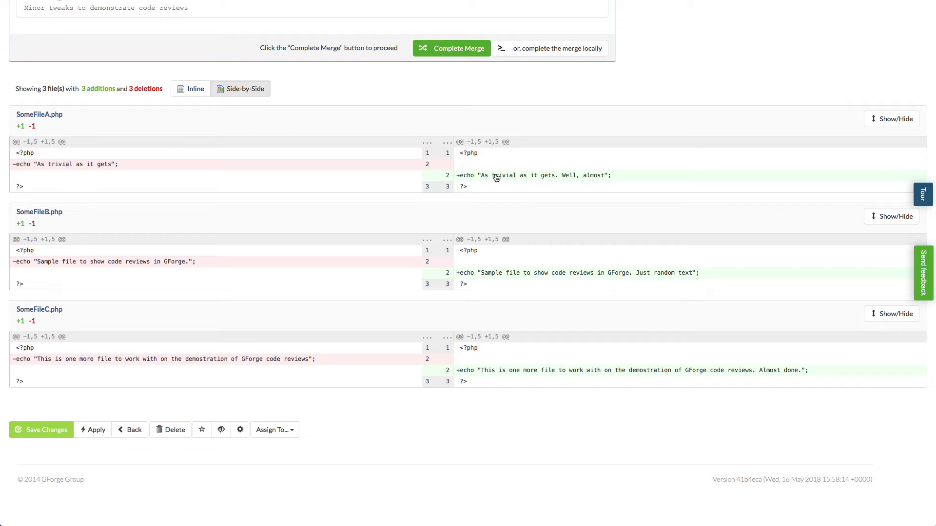
left_click(476, 176)
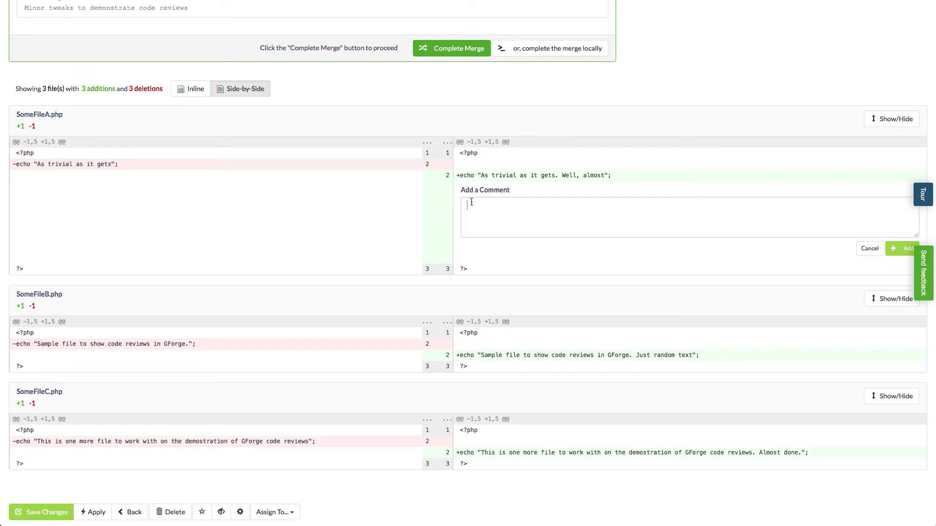
type("Yeah, that's pretty trivial")
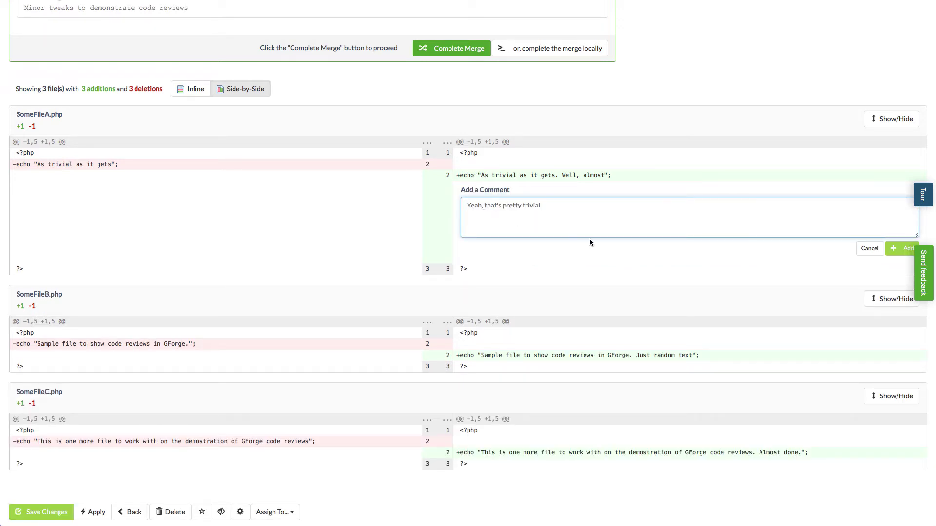
left_click(893, 249)
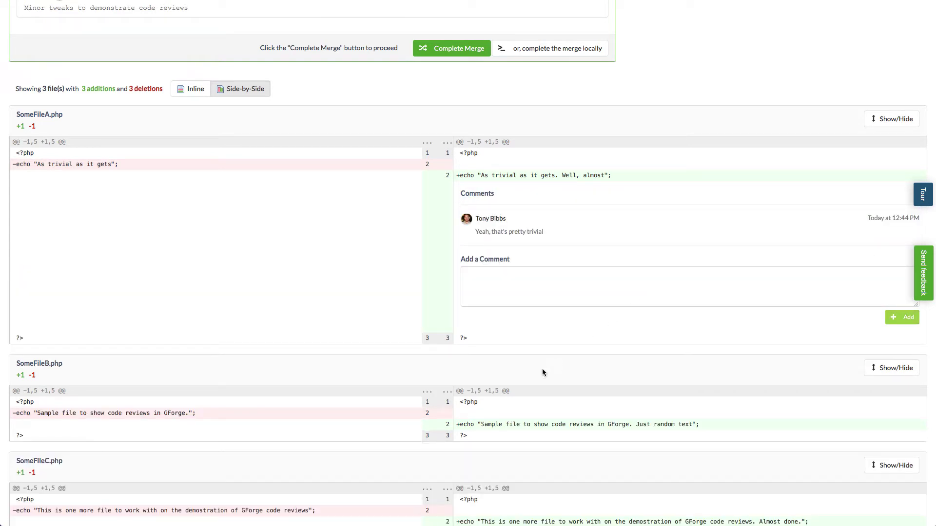
Open a new comment on the changed line in SomeFileB.php.
left_click(508, 426)
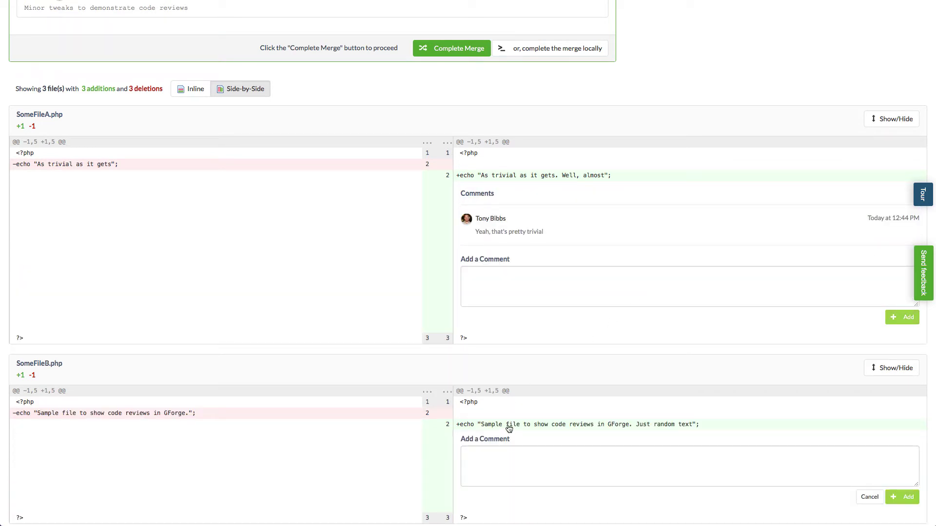
scroll(509, 427, "down", 3)
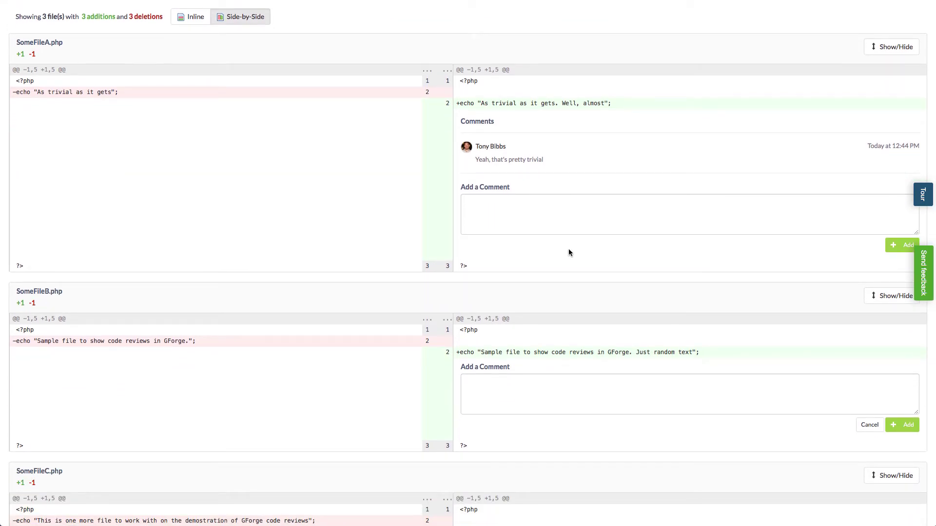
Complete the merge of trivial-fix-#31099 into DEV from the ticket.
scroll(569, 252, "up", 10)
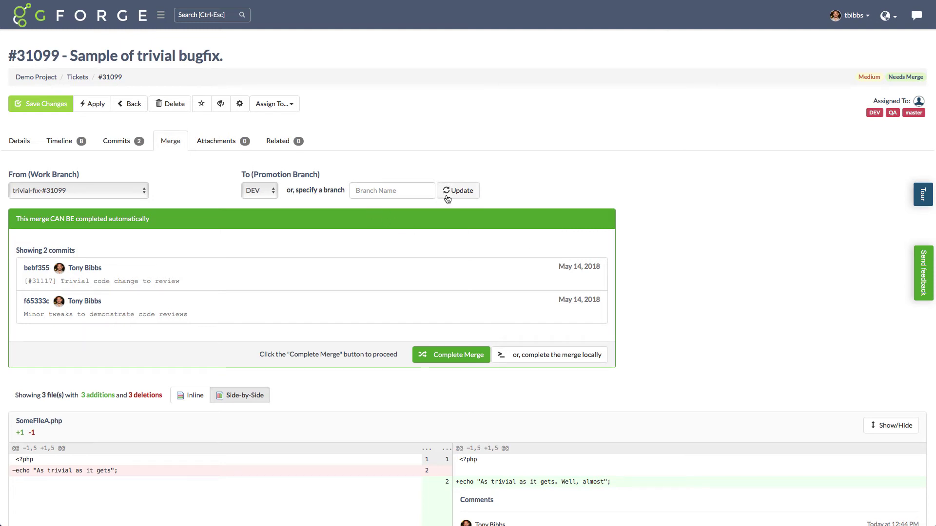
left_click(445, 353)
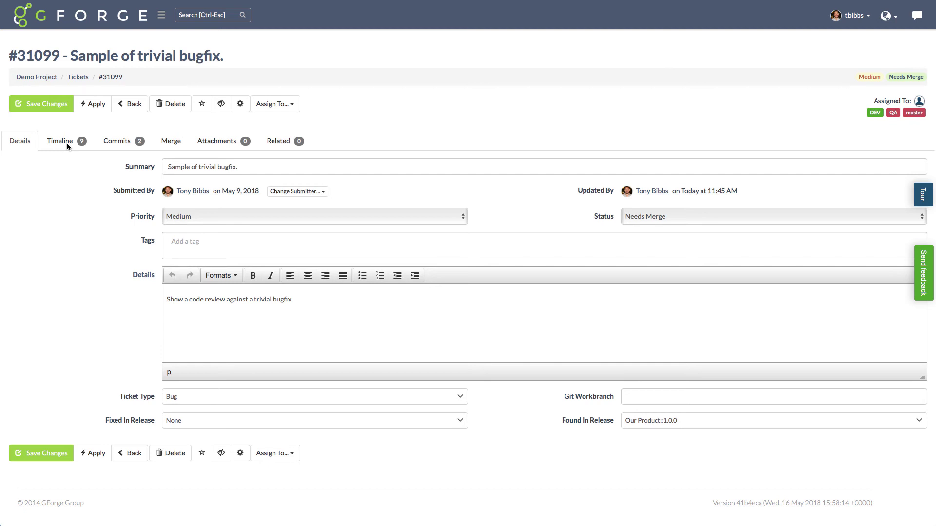
Examine the ticket's timeline for the merge comment and the status changes.
left_click(68, 145)
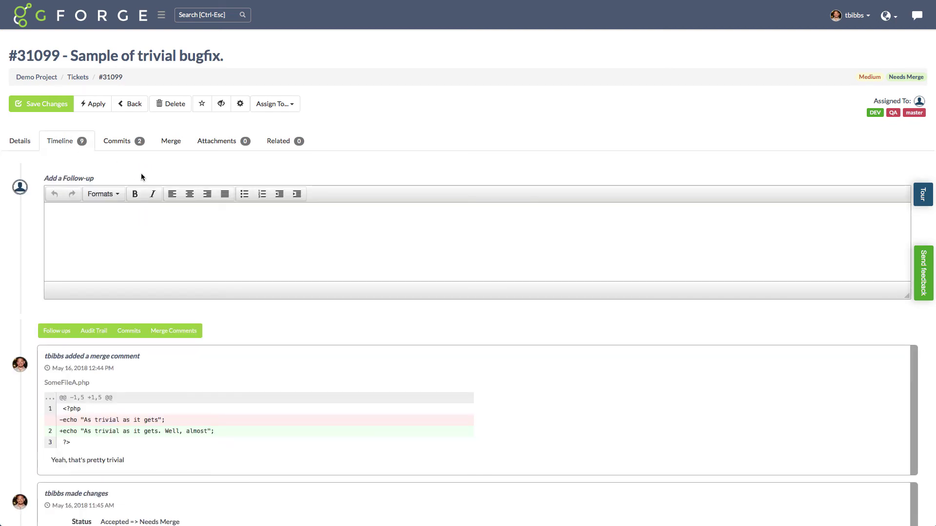
scroll(147, 175, "down", 3)
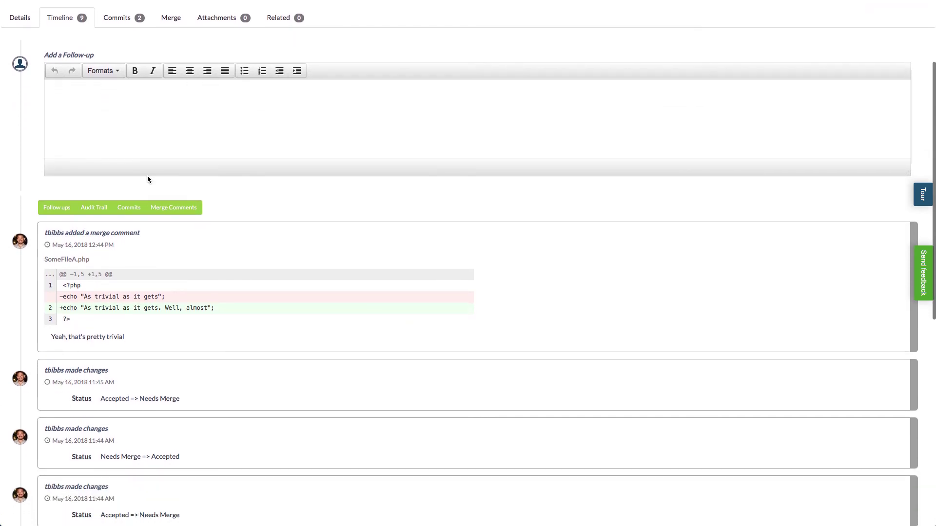
scroll(149, 179, "down", 2)
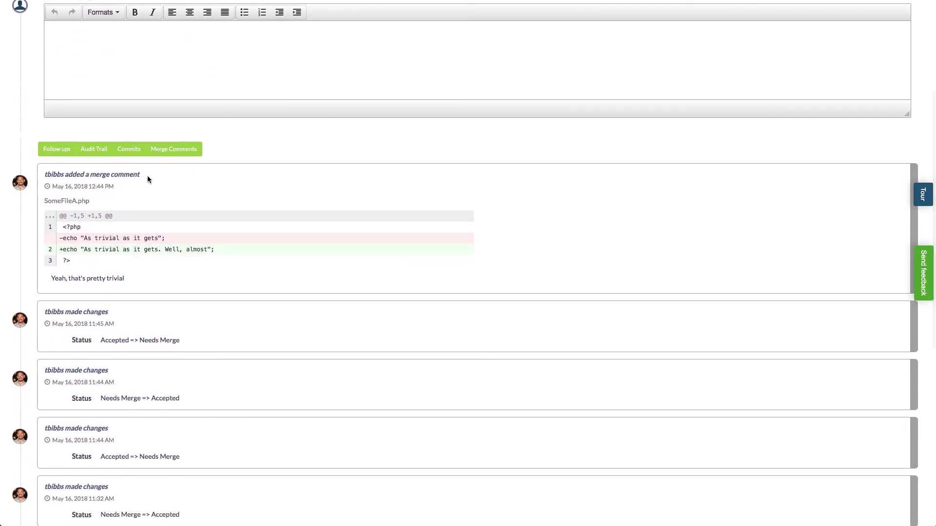